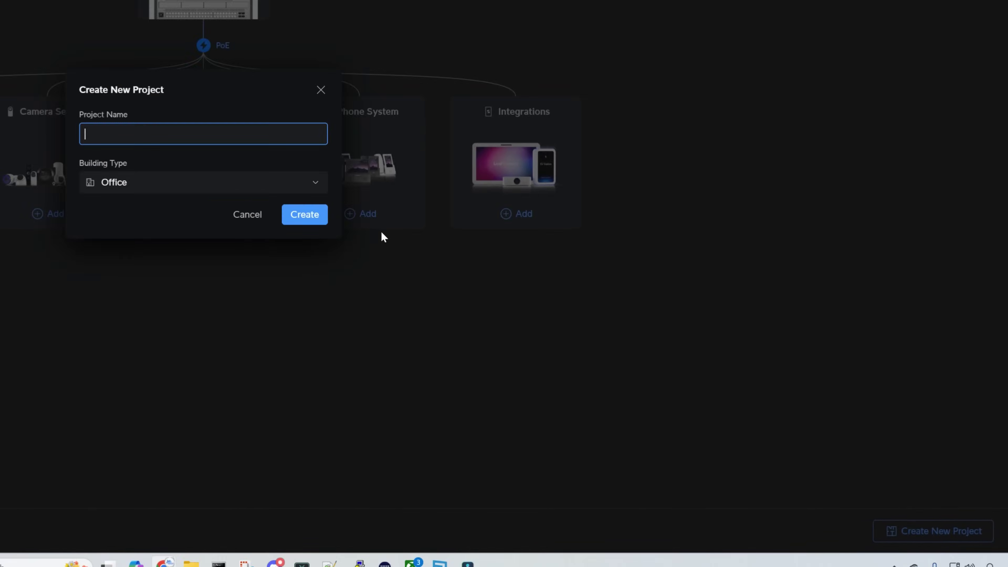
- Create the 'Design center 2025' project with the Floor 6 plan, cancelling an extra floor
type("Design center 2025")
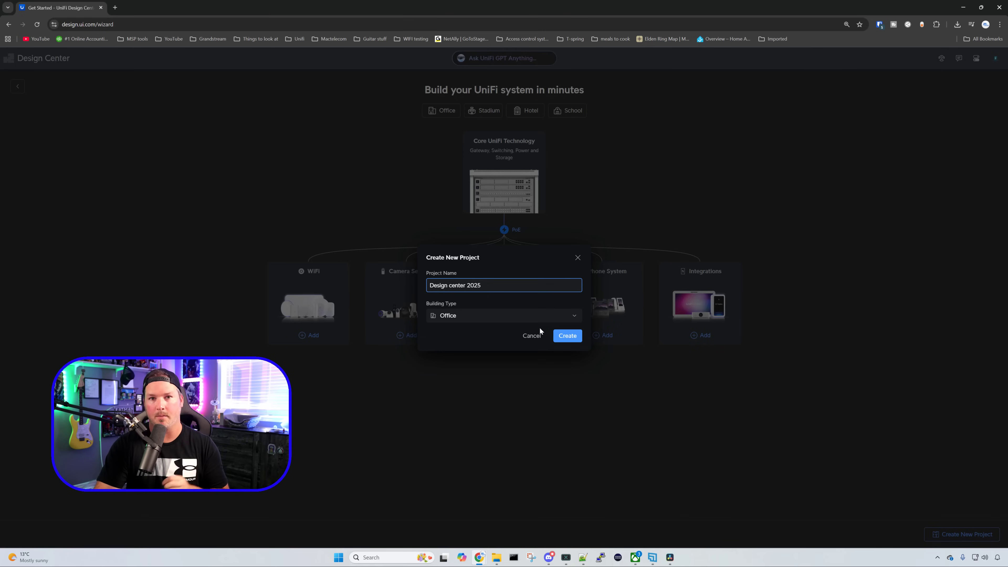
left_click(561, 339)
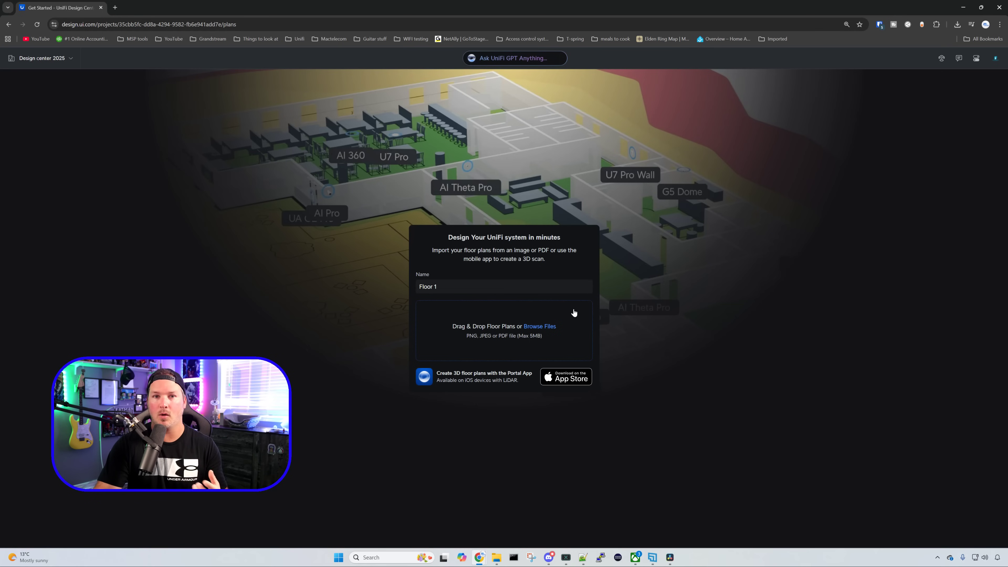
left_click(450, 287)
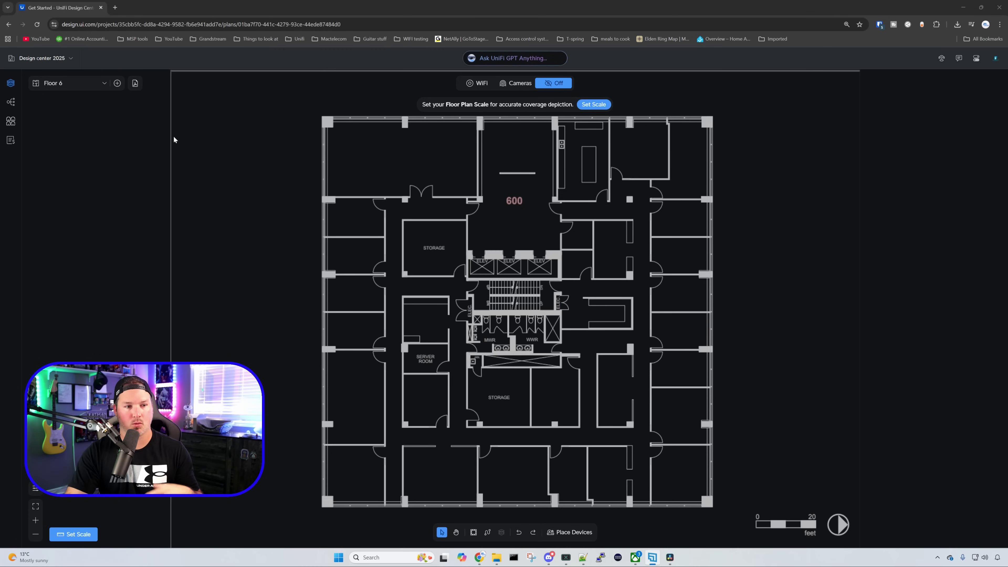
left_click(115, 84)
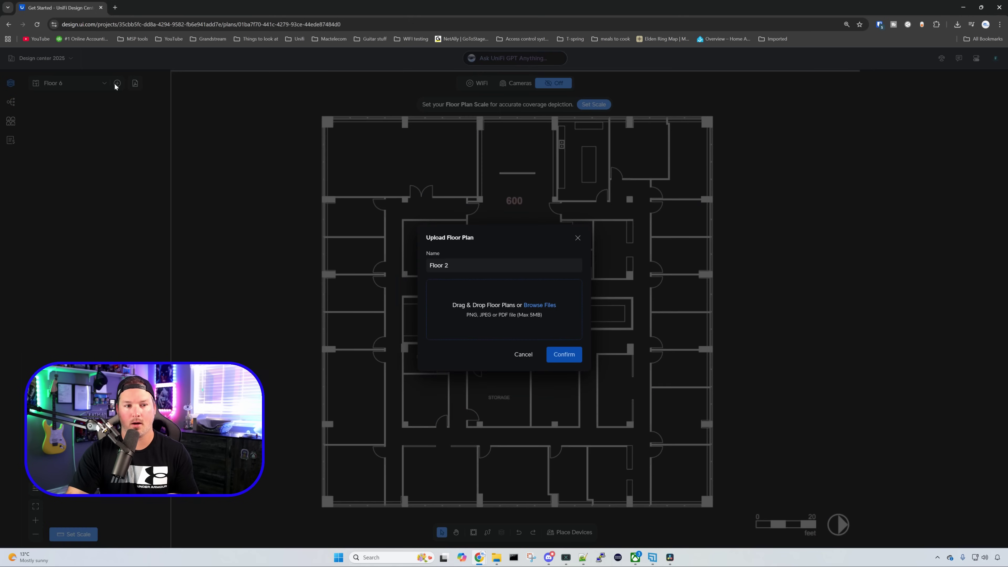
left_click(454, 261)
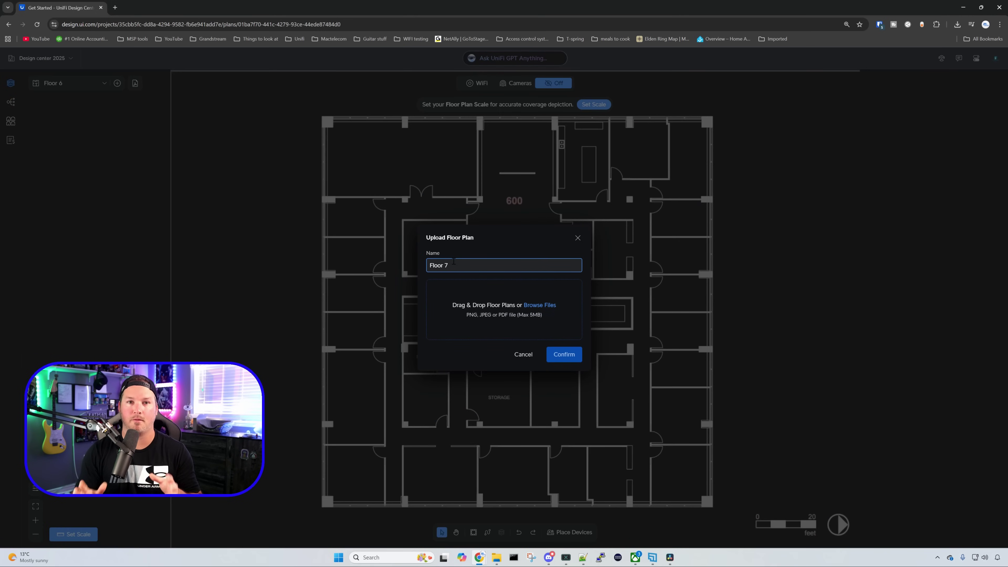
key("Escape")
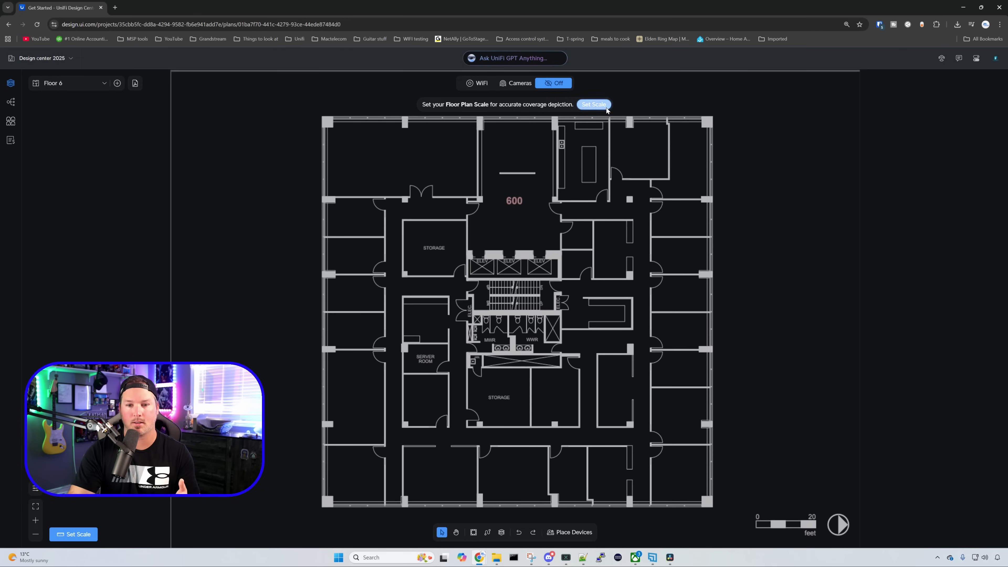
- Calibrate the floor plan scale by tracing the scale bar as 20 feet
left_click(593, 104)
left_click_drag(757, 517, 814, 520)
left_click(870, 504)
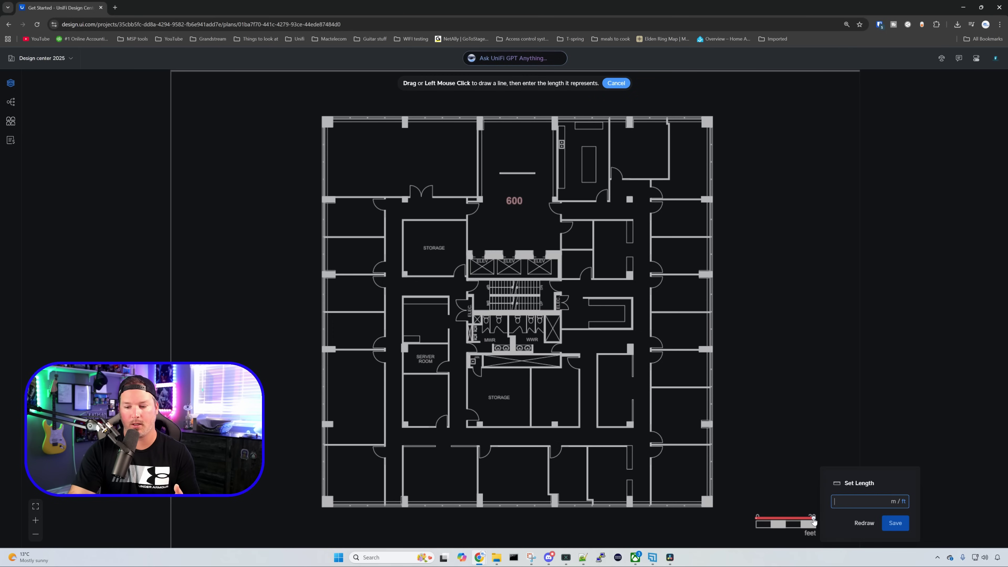
type("20")
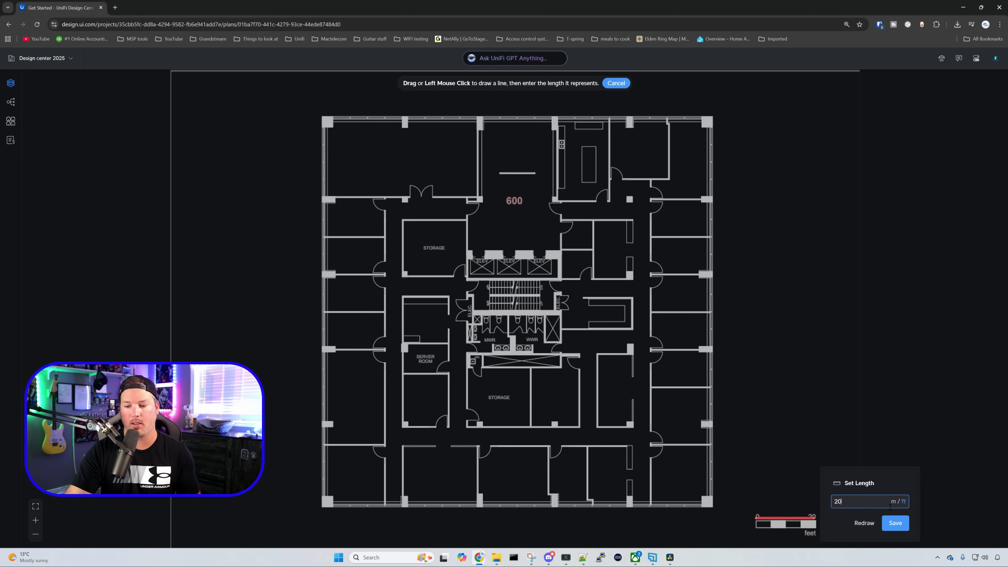
left_click(906, 523)
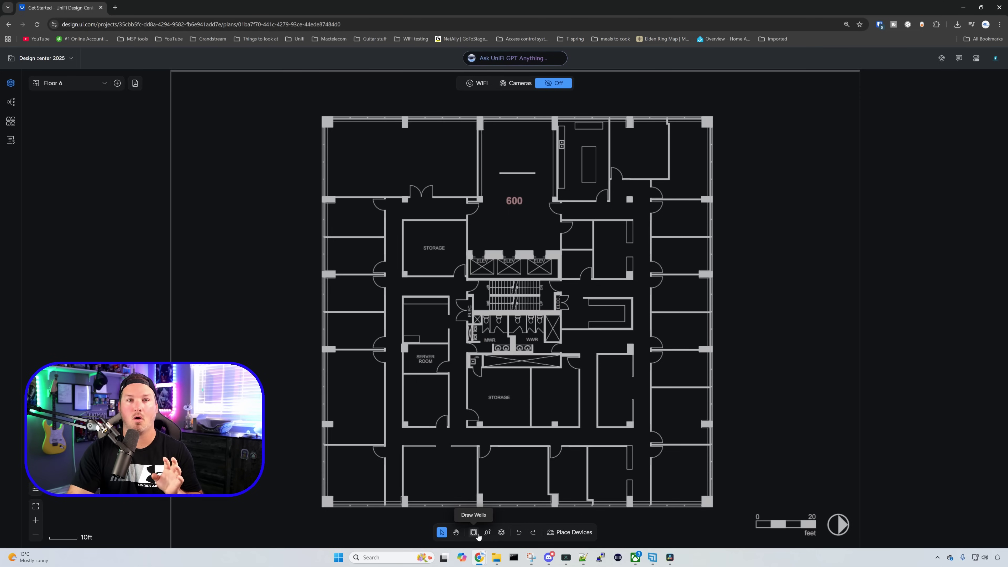
- Start Draw Walls to list materials such as Concrete 15 dB and Drywall 3 dB
left_click(474, 532)
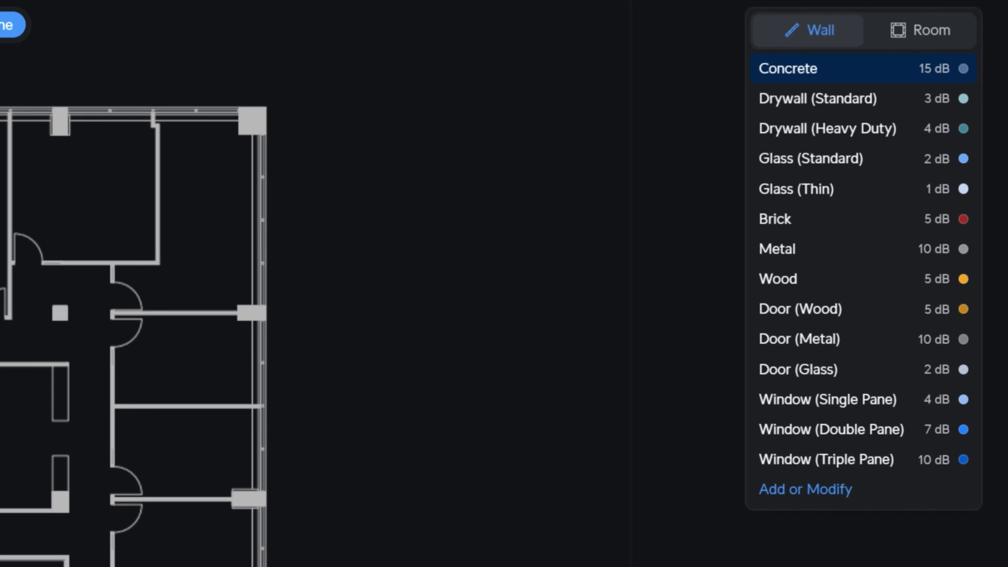
- Recolour the Concrete material bright green, add a new material, and save the materials
left_click(806, 498)
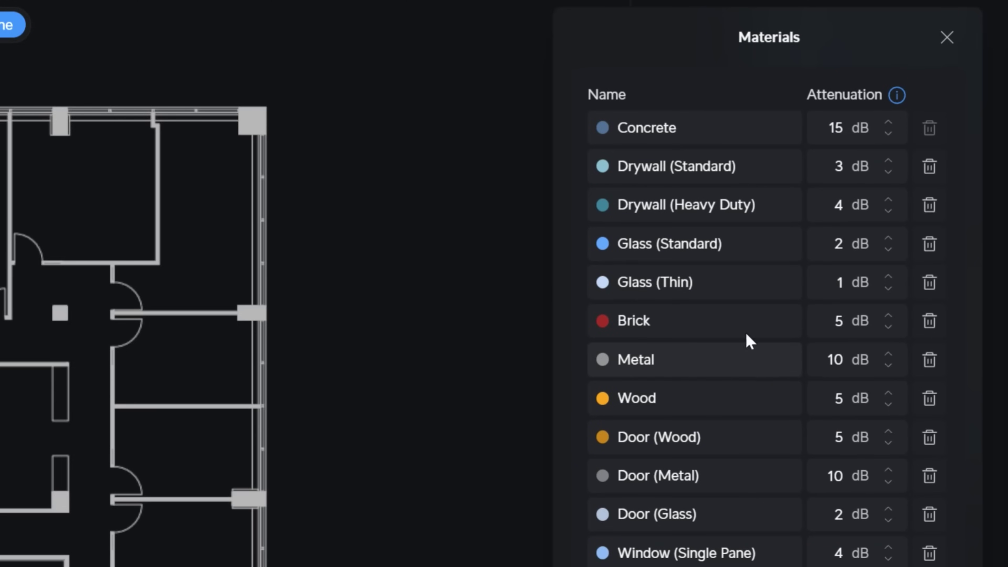
left_click(602, 128)
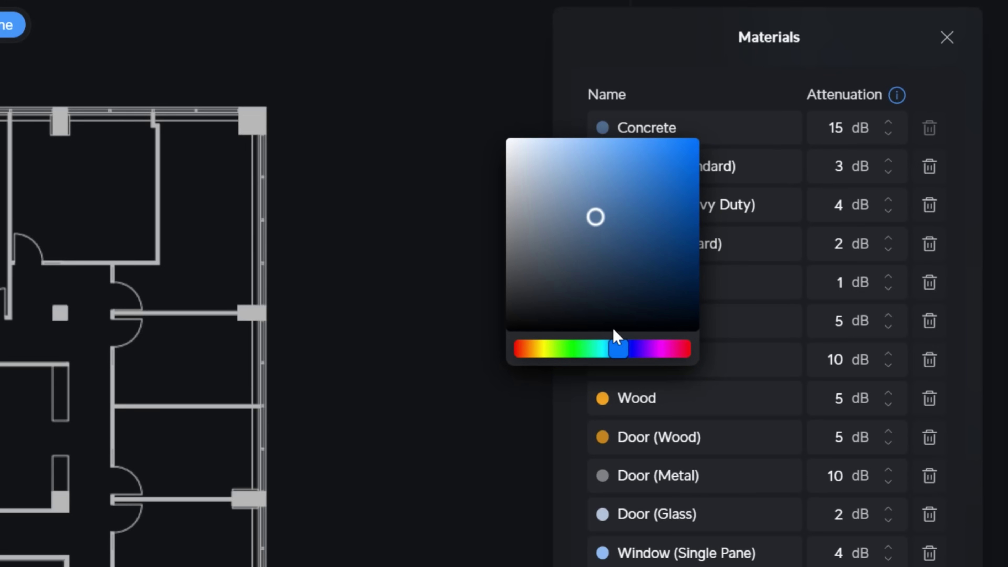
left_click_drag(618, 346, 578, 352)
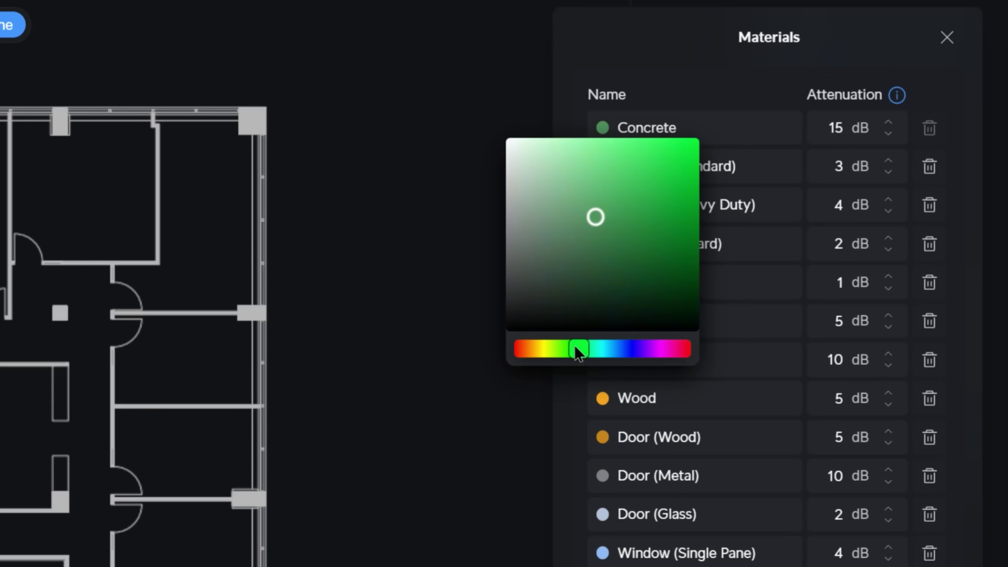
left_click(683, 148)
left_click(700, 52)
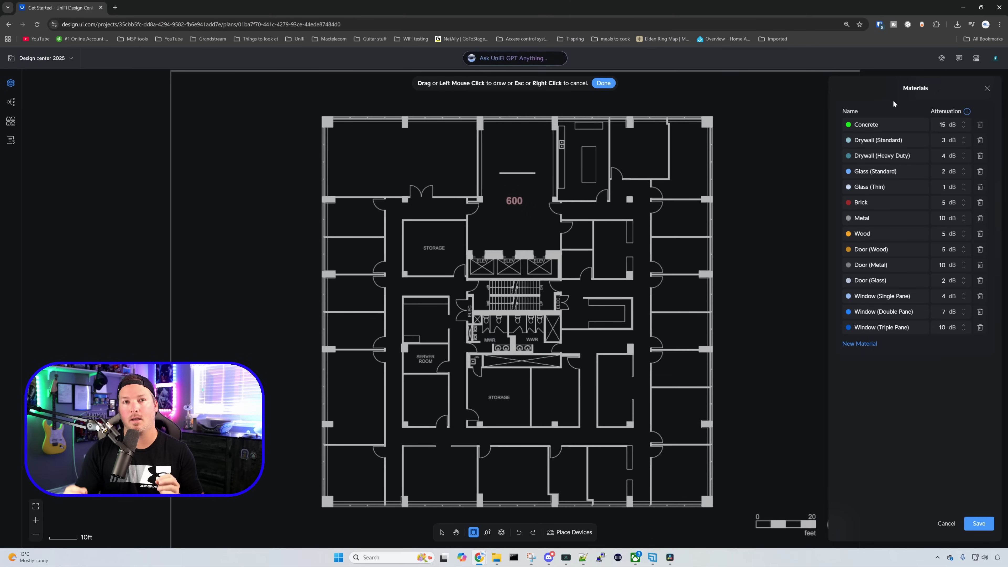
left_click(860, 344)
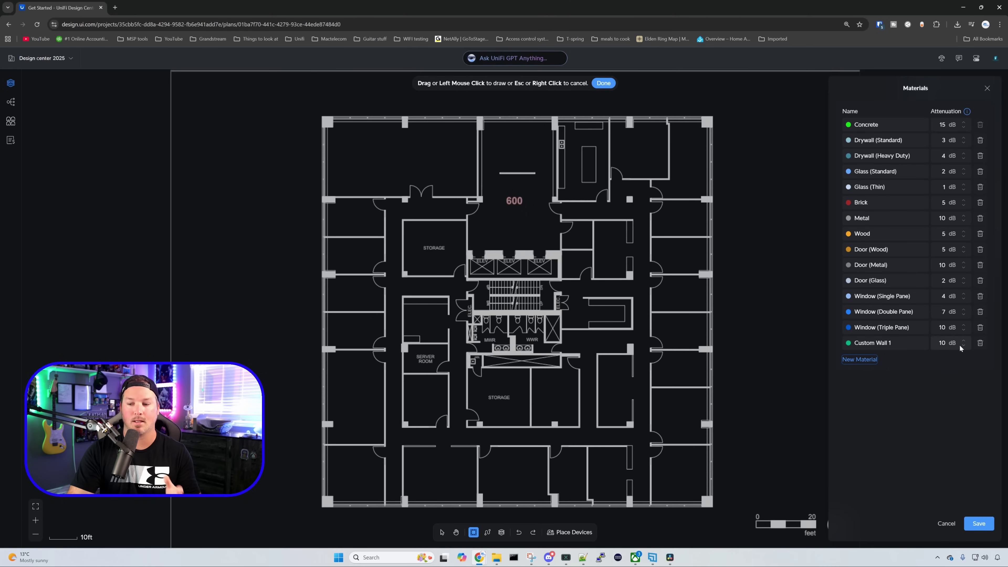
left_click(799, 405)
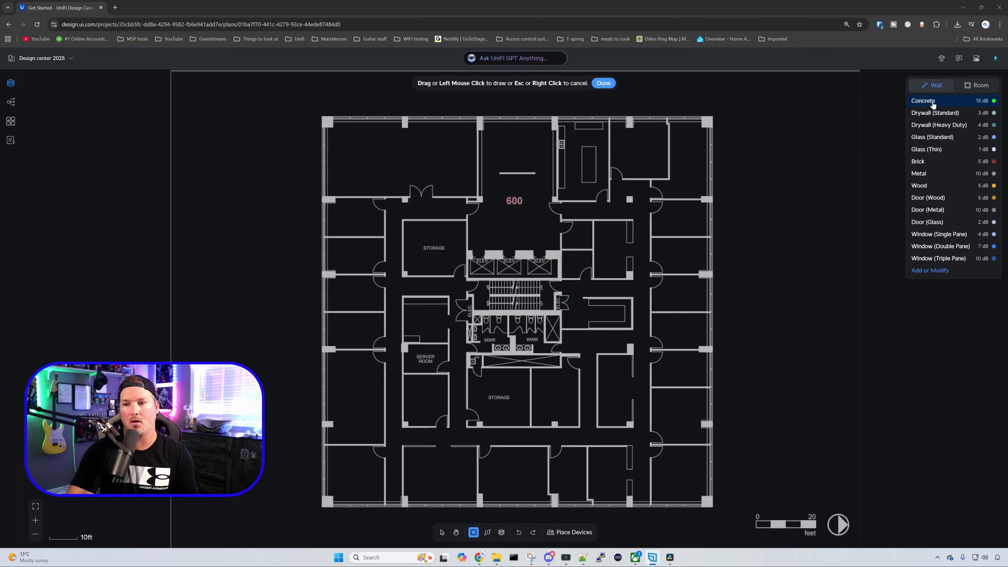
- Draw a Concrete room from the plan's top-left to bottom-right corner around Floor 6
left_click(976, 91)
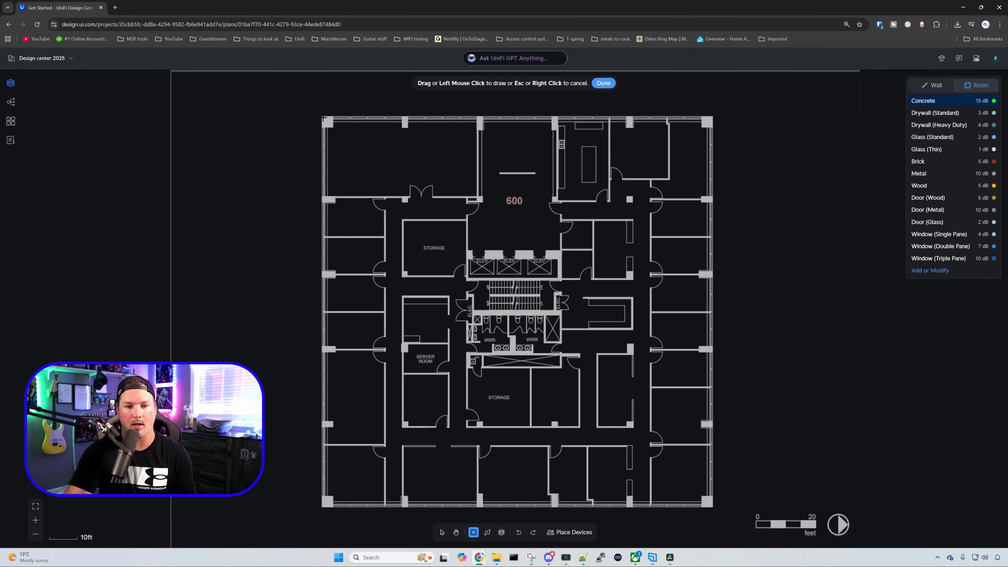
mouse_move(324, 118)
left_mouse_down()
mouse_move(592, 367)
mouse_move(711, 506)
left_mouse_up()
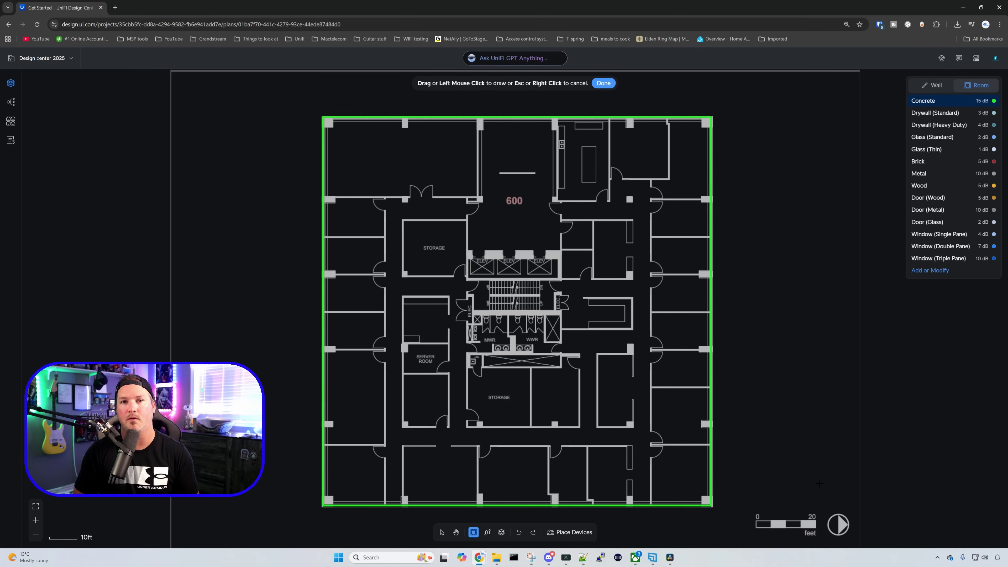
key("Escape")
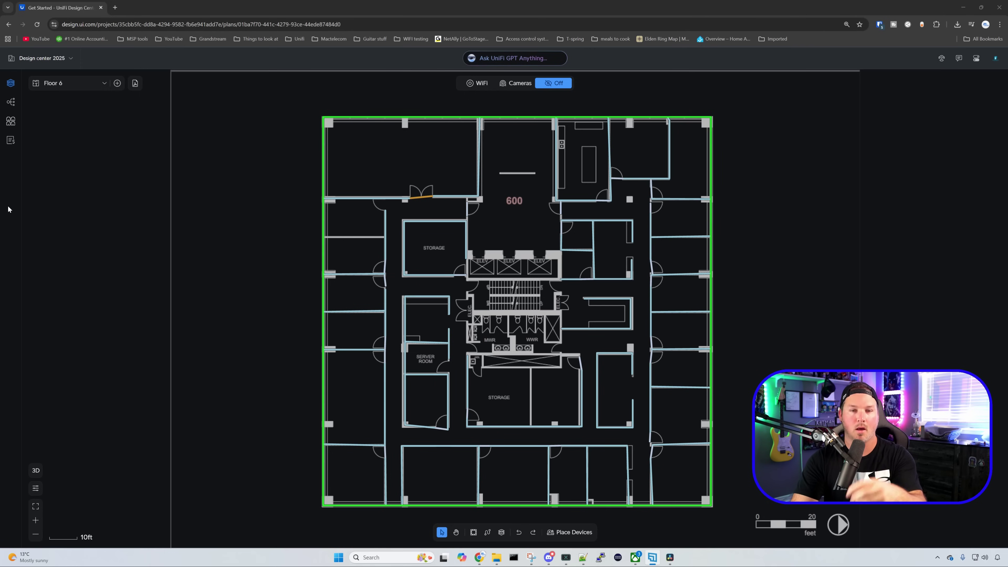
- Switch Floor 6 to 3D and orbit to inspect the walls
left_click(36, 471)
left_click_drag(476, 361, 395, 342)
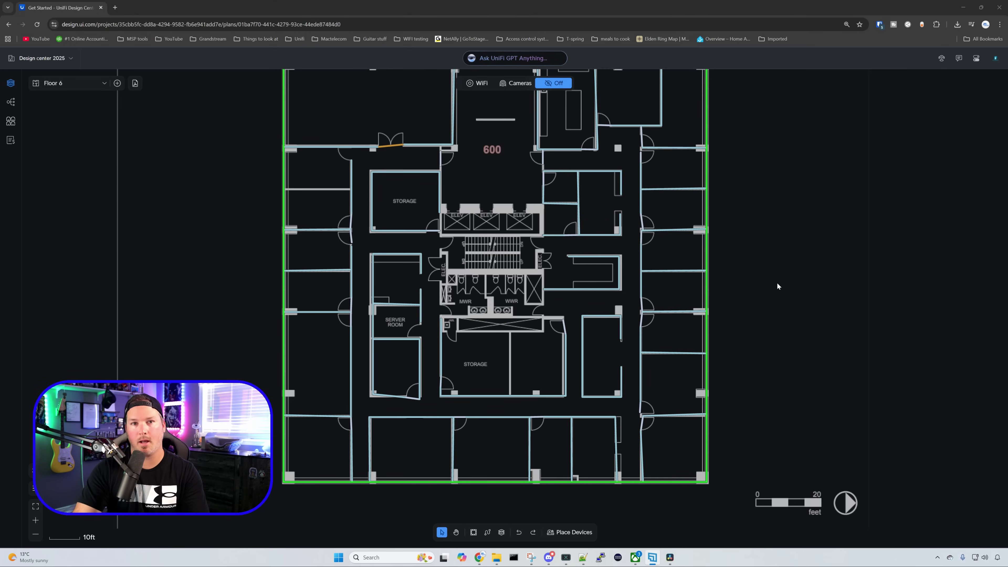
- Choose the U7 Pro XGS access point from the WiFi catalogue in black
left_click(573, 532)
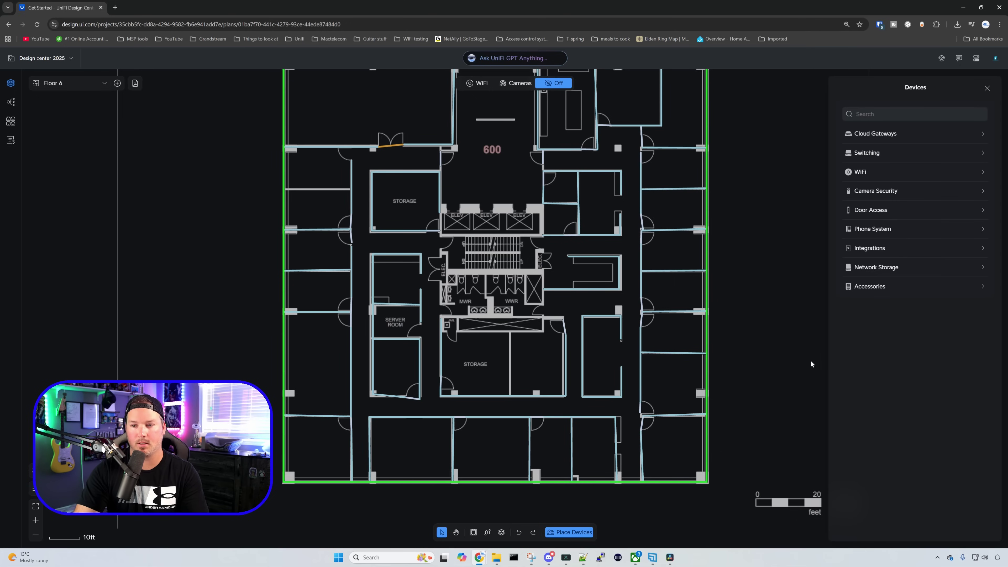
left_click(882, 173)
mouse_move(915, 253)
mouse_move(916, 296)
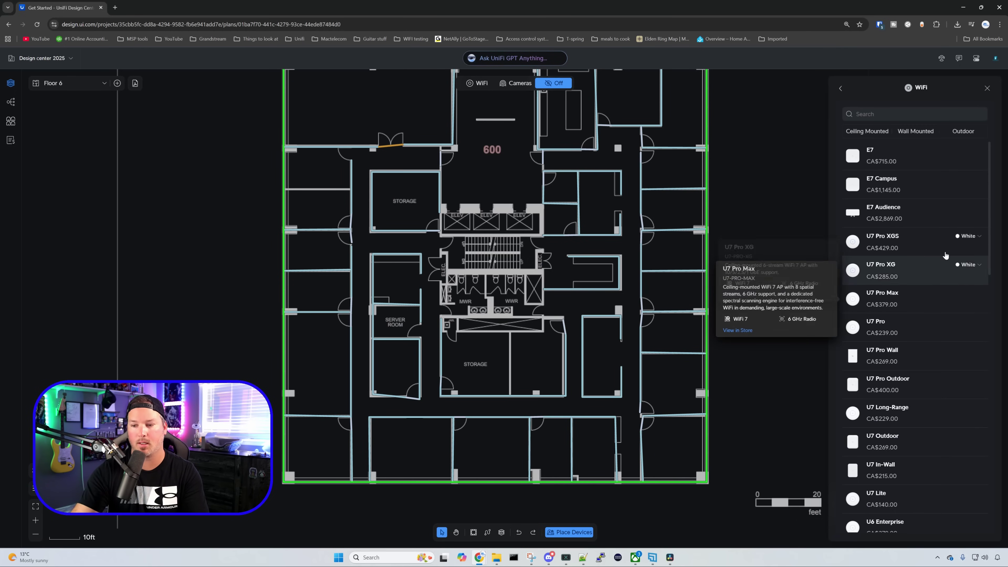
mouse_move(977, 242)
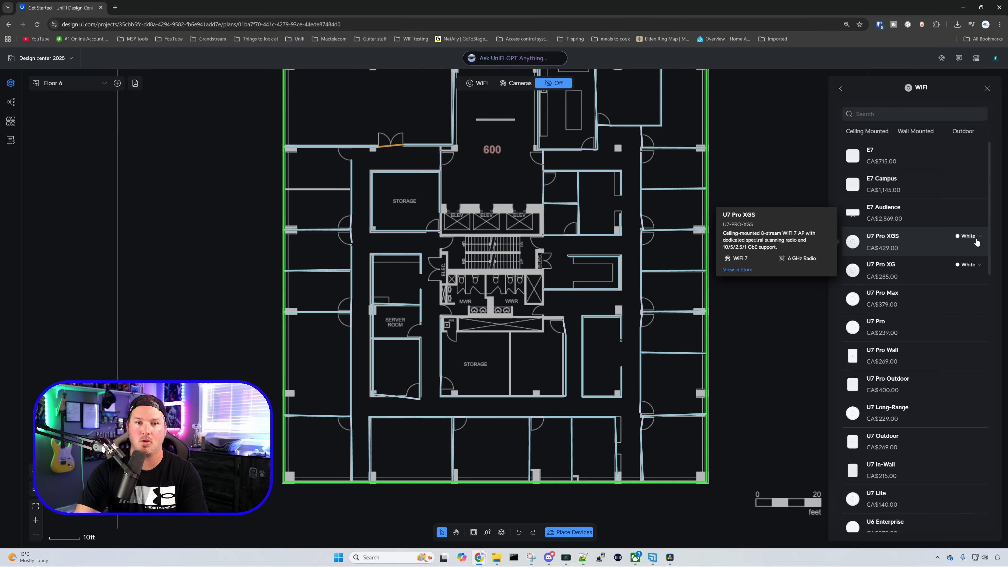
left_click(977, 241)
left_click(957, 266)
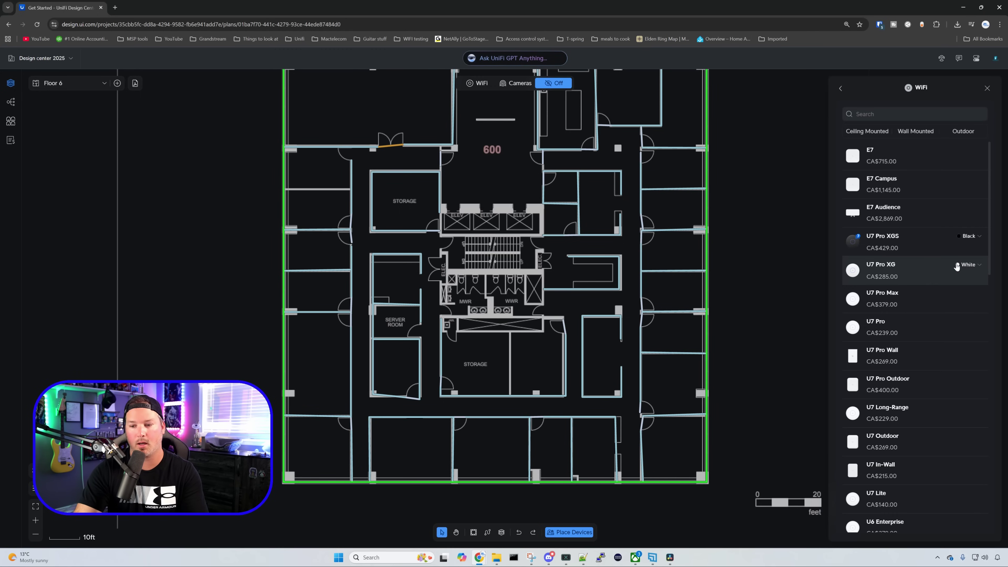
- Place U7 Pro XGS access points in the corridor, west offices, top-left offices and east side
left_click(863, 241)
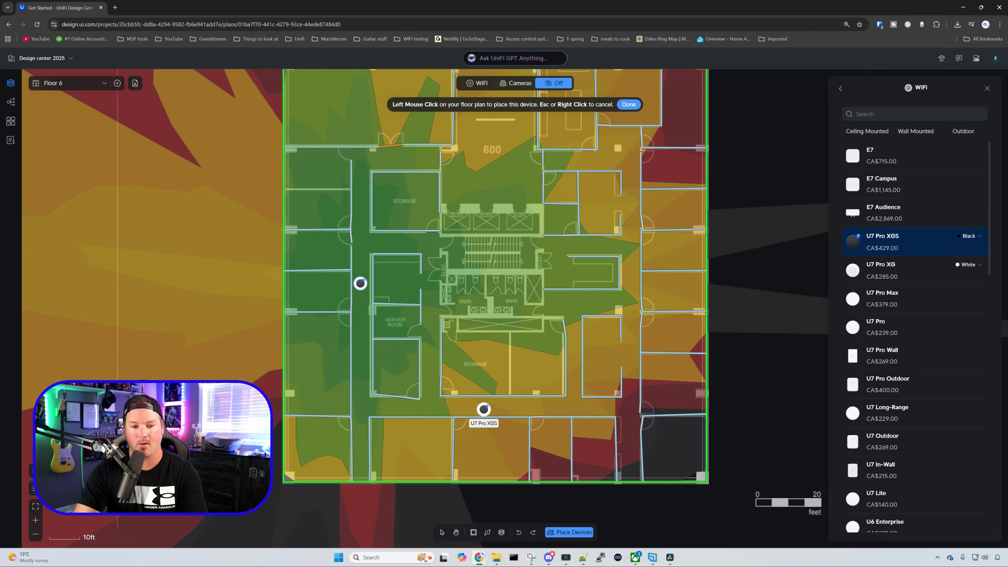
left_click(360, 283)
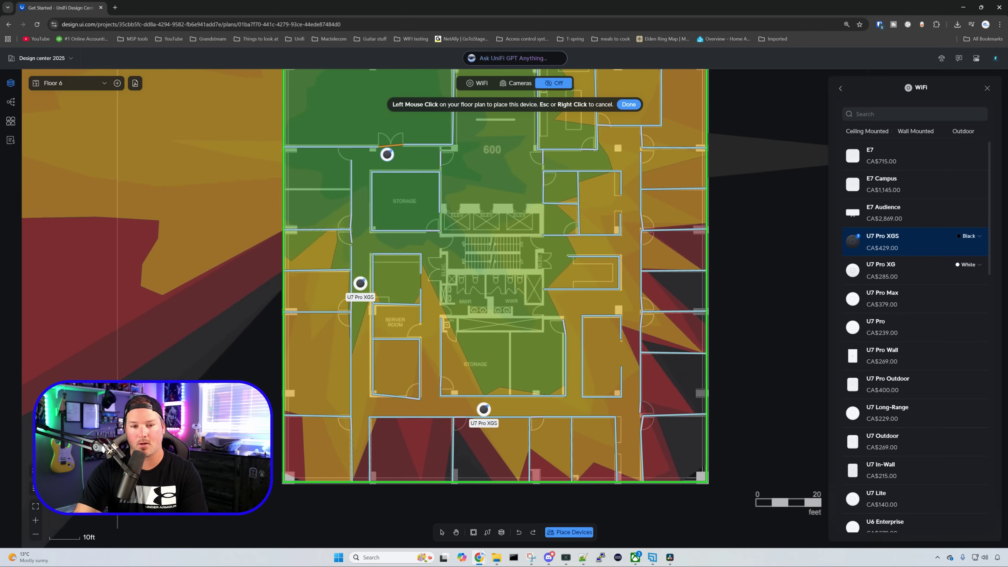
left_click(387, 158)
left_click(500, 175)
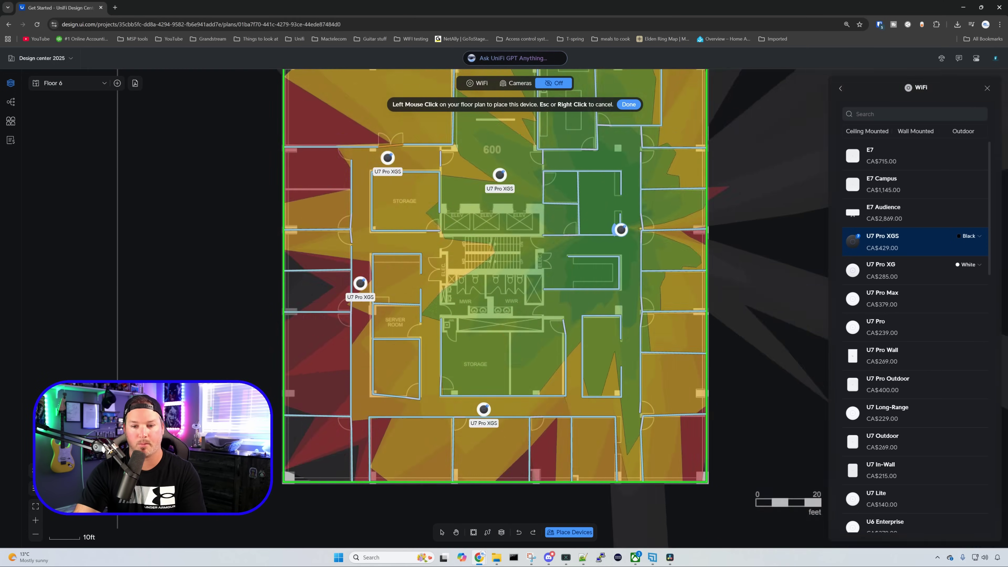
left_click(629, 250)
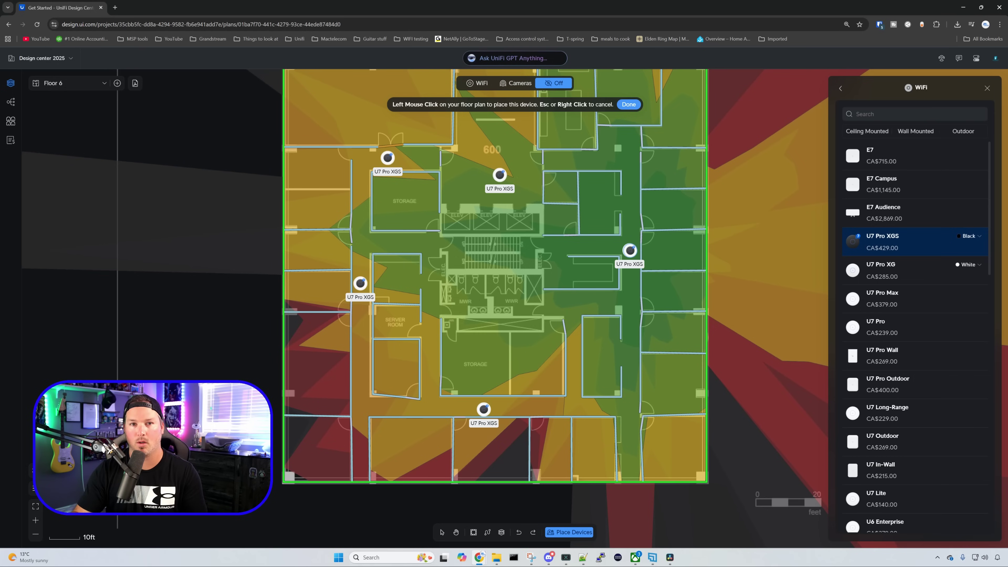
key("Escape")
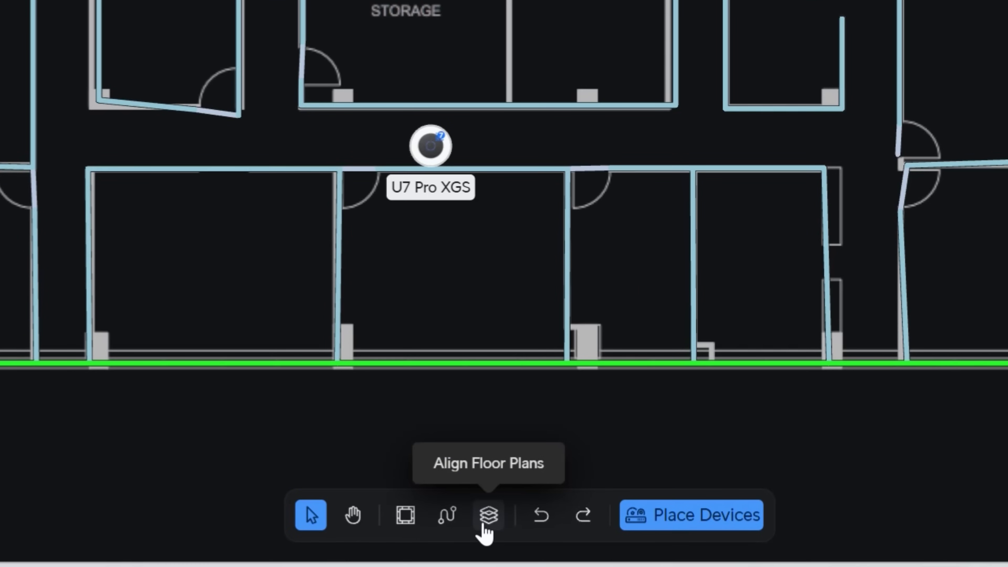
- Move, enlarge and nudge the Floor 7 overlay until it matches Floor 6
left_click(483, 527)
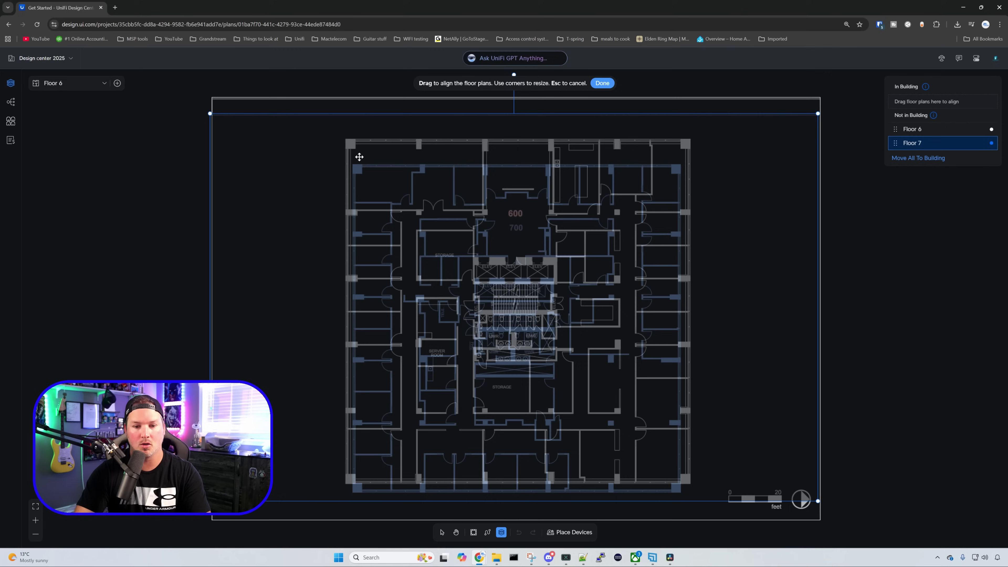
left_click_drag(542, 264, 525, 242)
left_click_drag(212, 102, 190, 86)
mouse_move(391, 189)
left_mouse_down()
mouse_move(430, 203)
mouse_move(405, 197)
left_mouse_up()
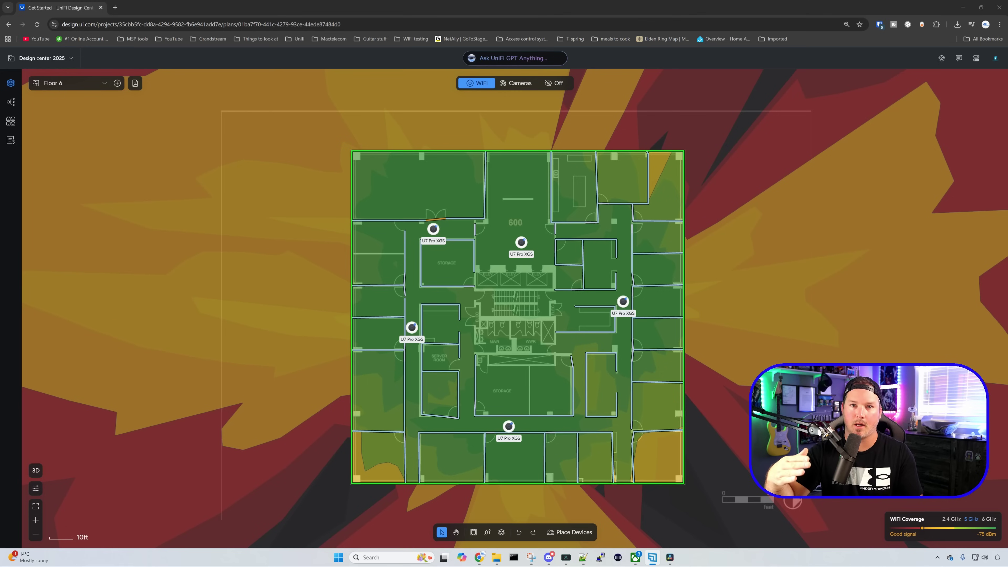
- Switch to Floor 7, zoom out, and turn off Signal From Other Floors
left_click(105, 84)
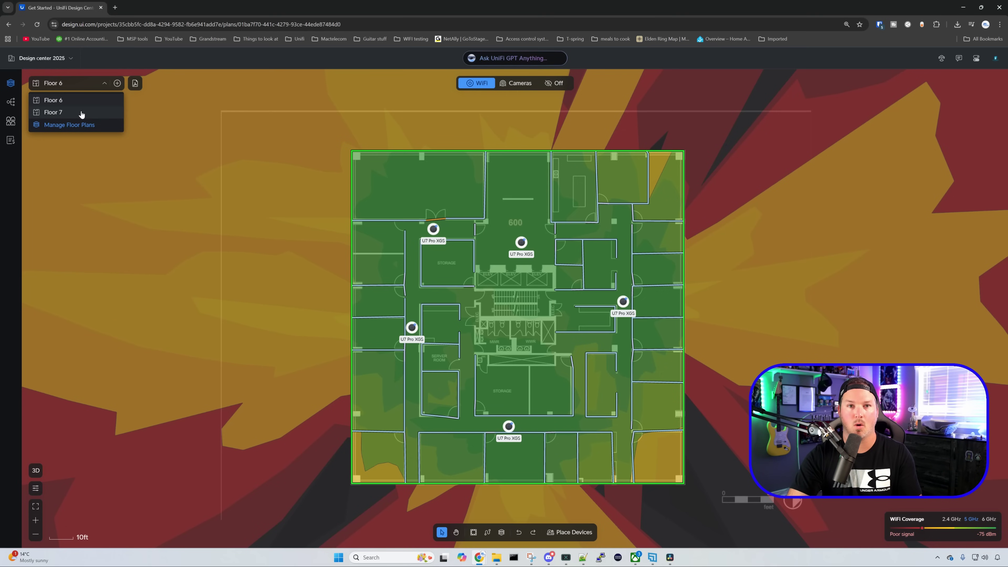
left_click(82, 113)
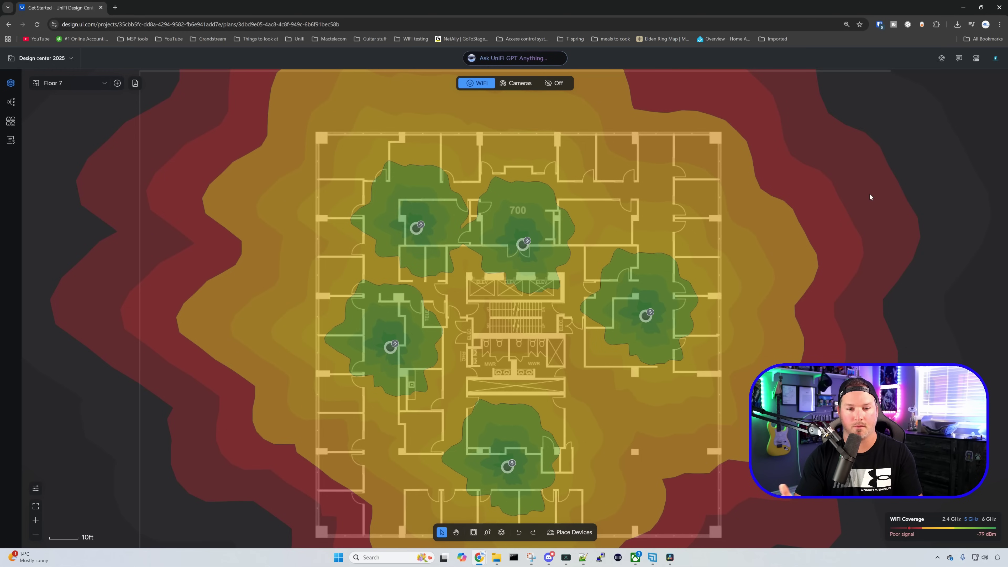
left_click(35, 534)
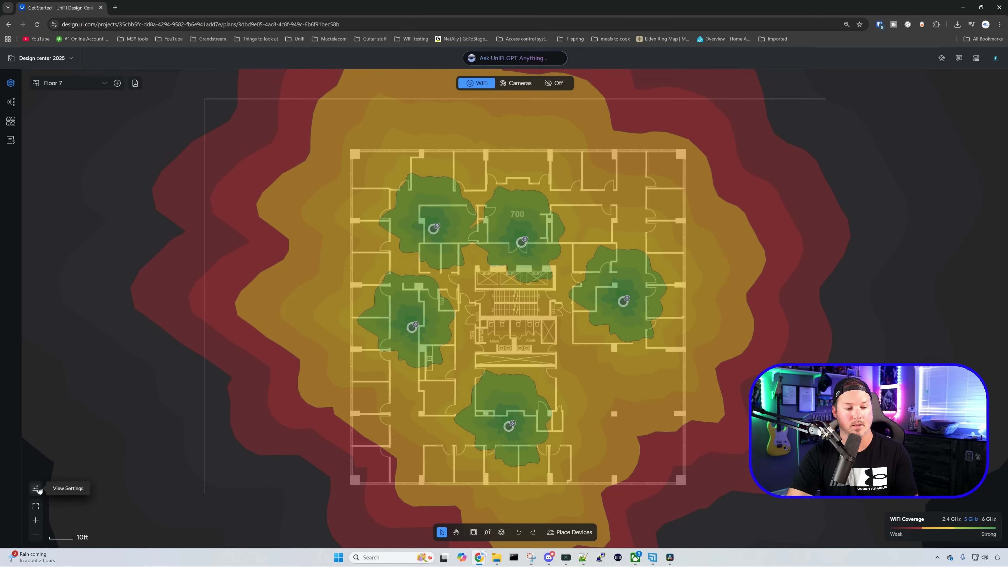
left_click(36, 489)
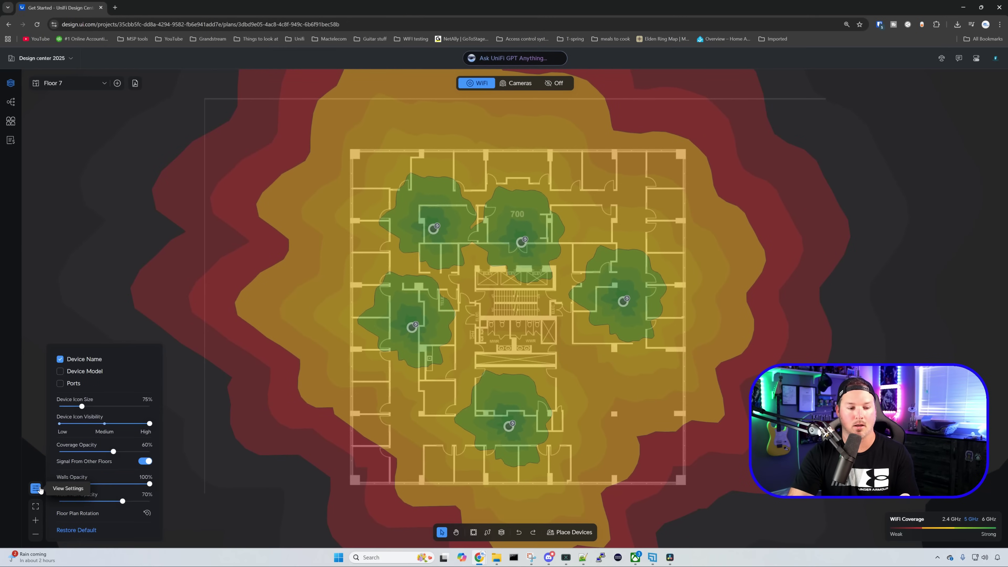
left_click(146, 462)
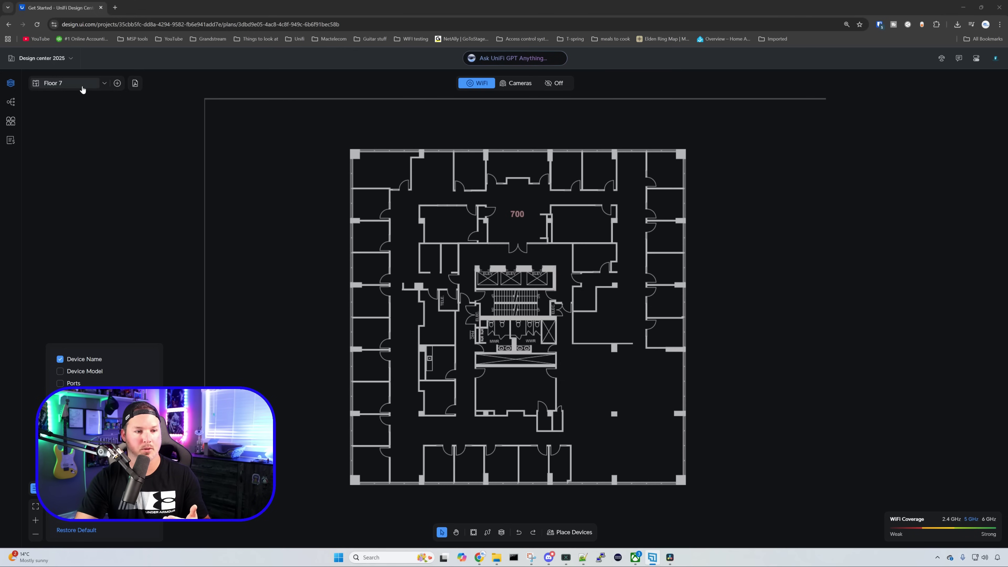
- Open Manage Floor Plans from the floor dropdown to list Floor 6 and Floor 7
left_click(104, 84)
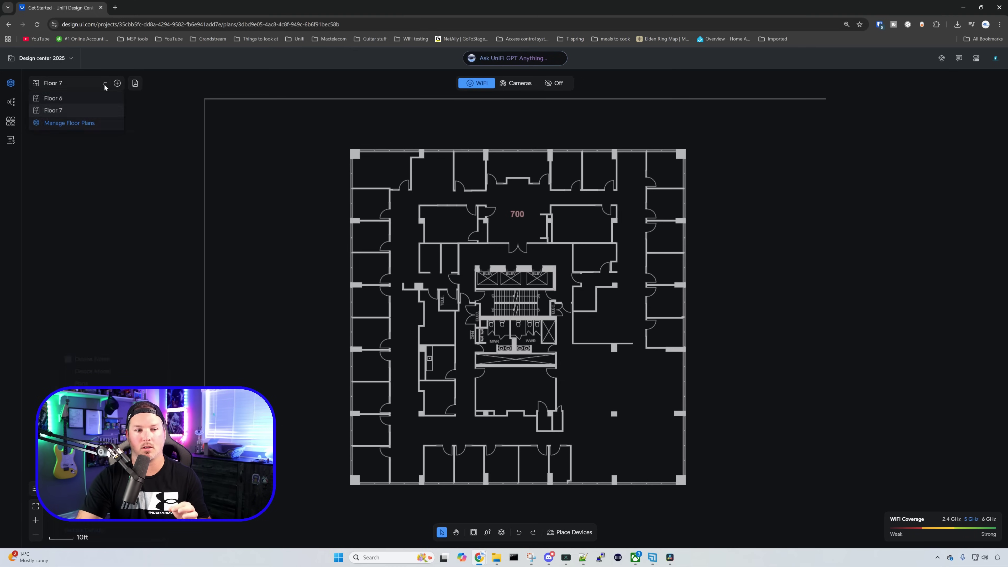
left_click(87, 125)
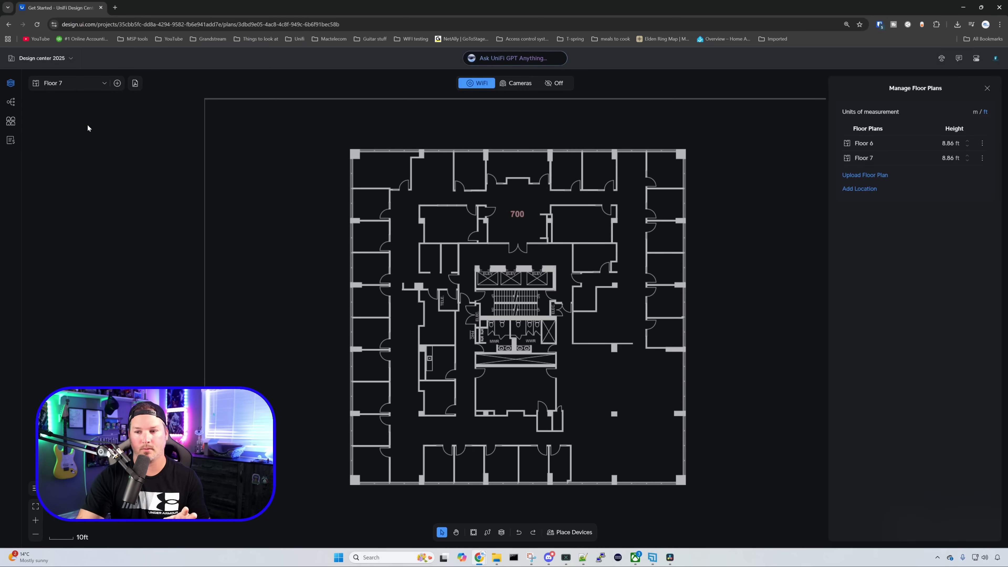
- Add a site location by pasting the street address, centre the map on the square building, and apply it
left_click(876, 190)
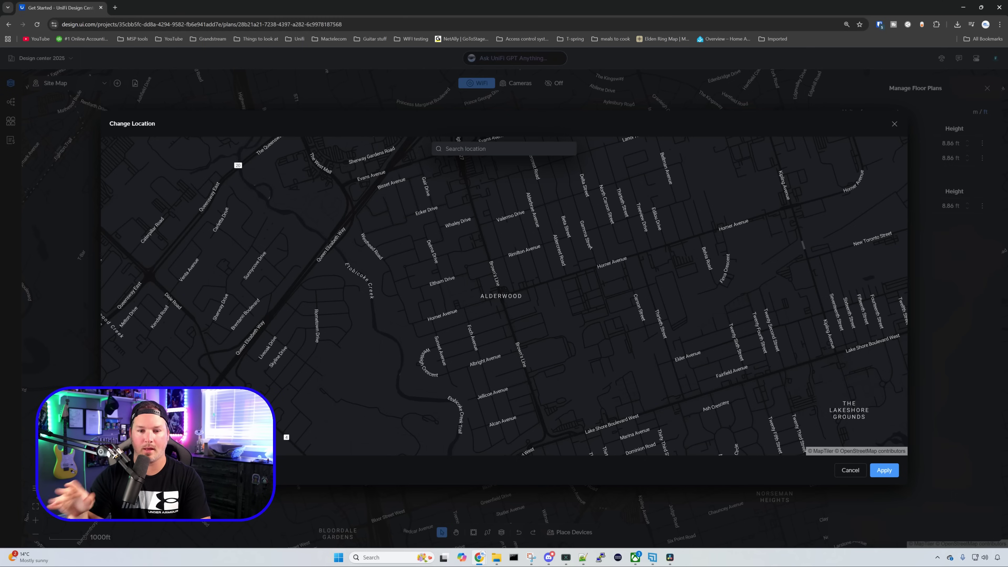
left_click(484, 149)
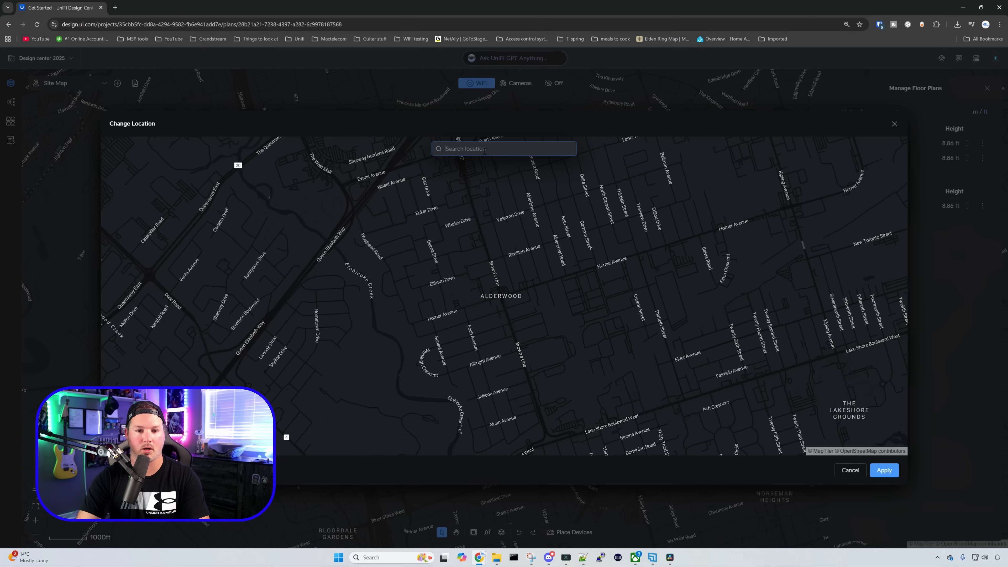
key("ctrl+v")
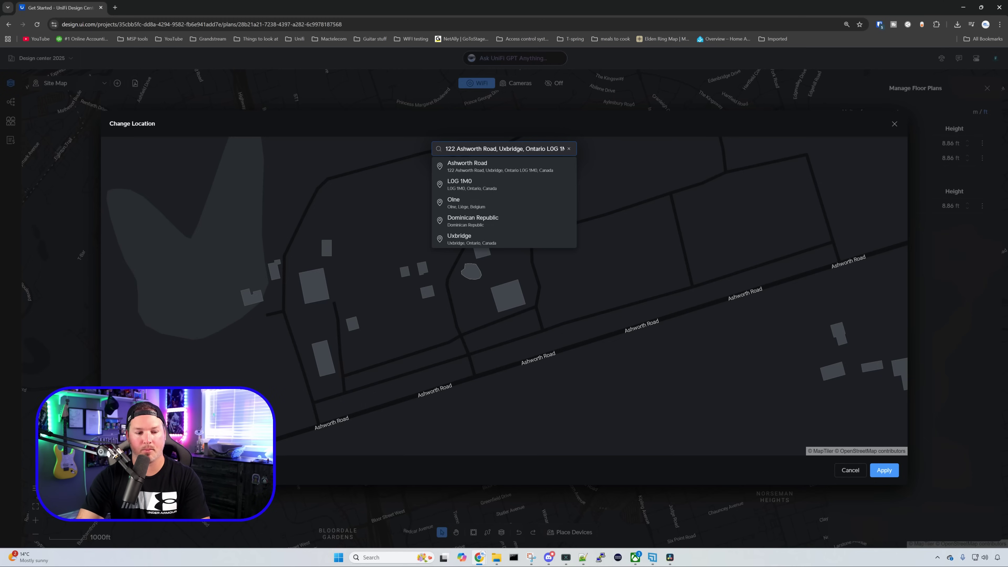
key("Return")
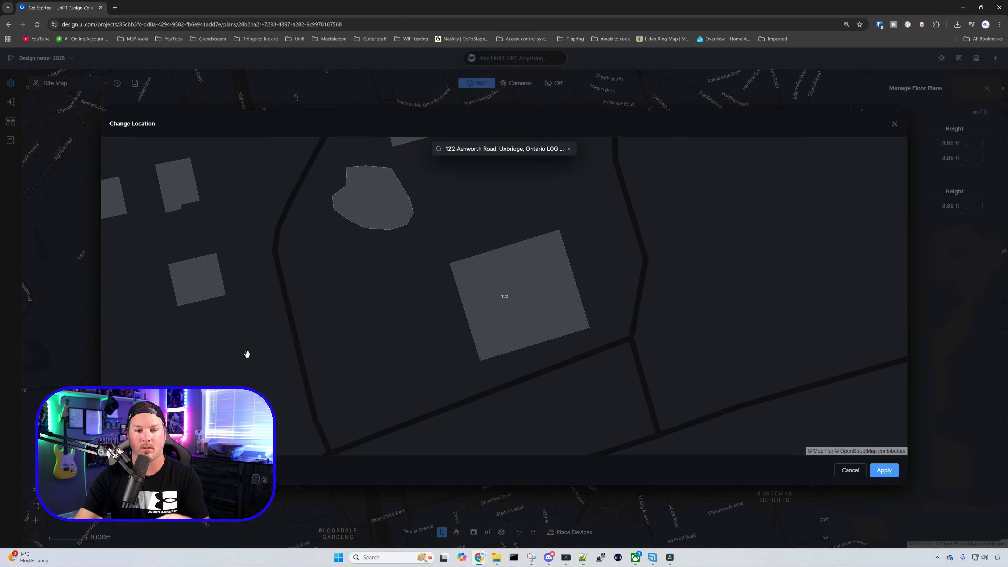
left_click_drag(408, 297, 392, 371)
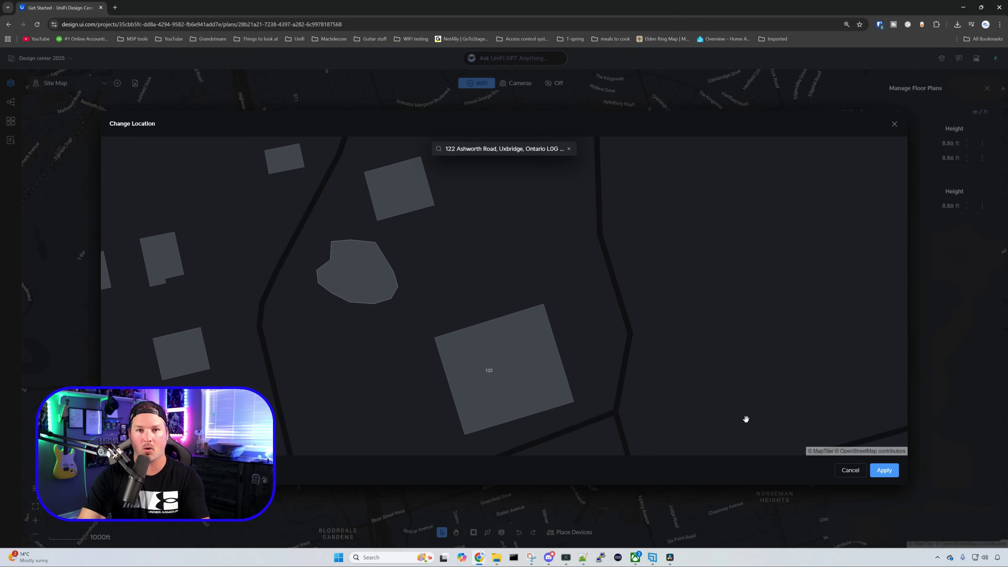
left_click(885, 470)
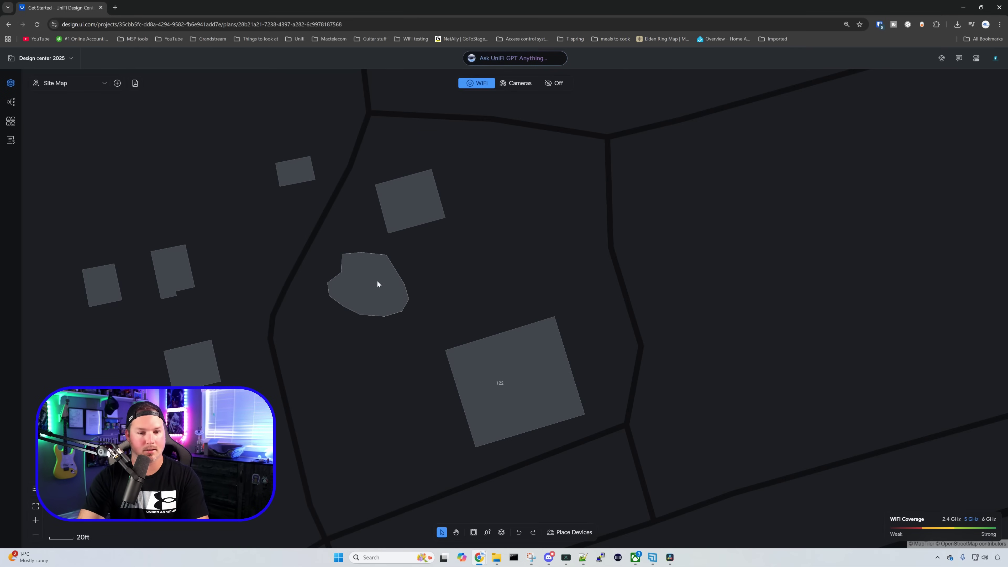
- Place a WiFi E7 access point on the site map just above the square building
left_click(580, 528)
left_click(858, 169)
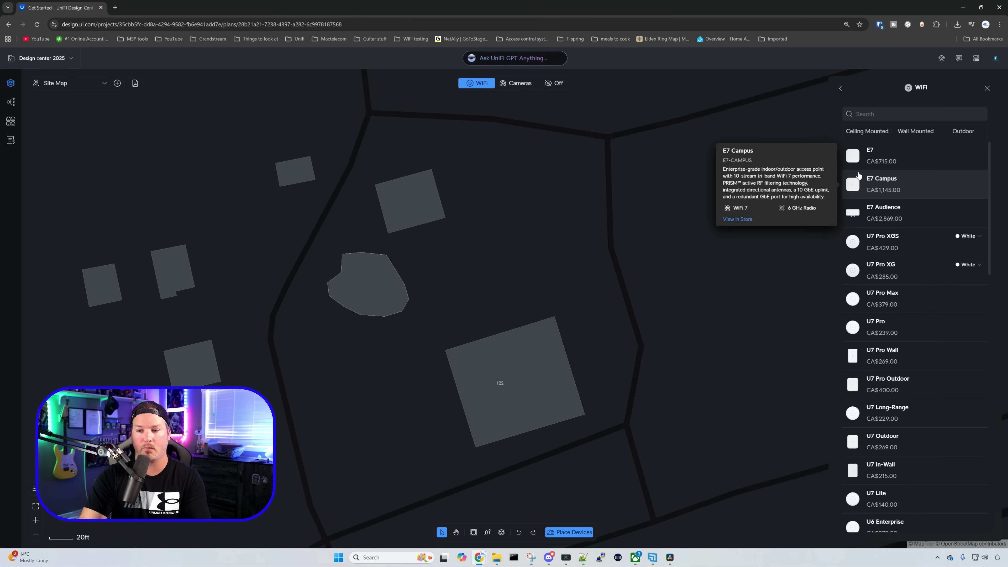
left_click(876, 156)
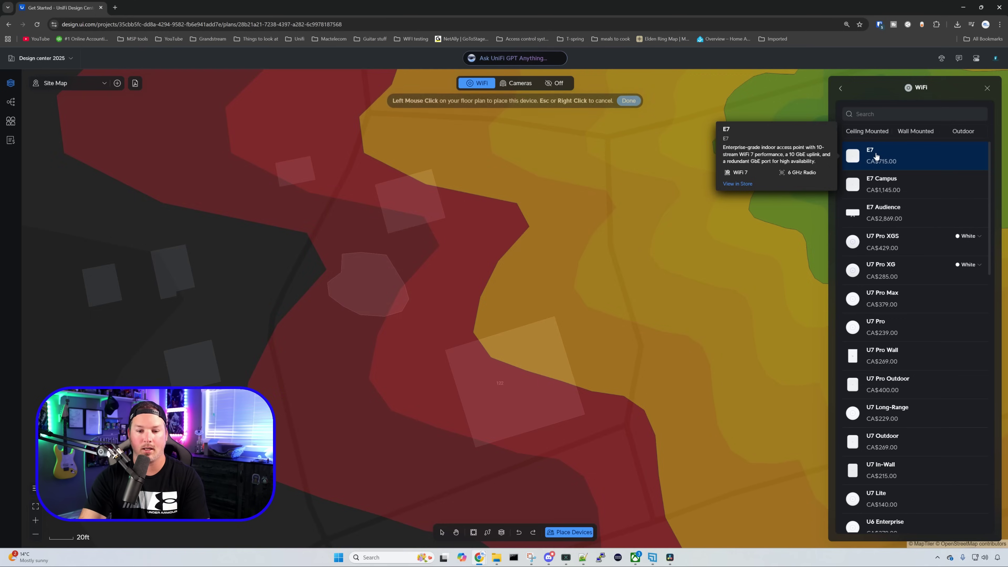
left_click(543, 313)
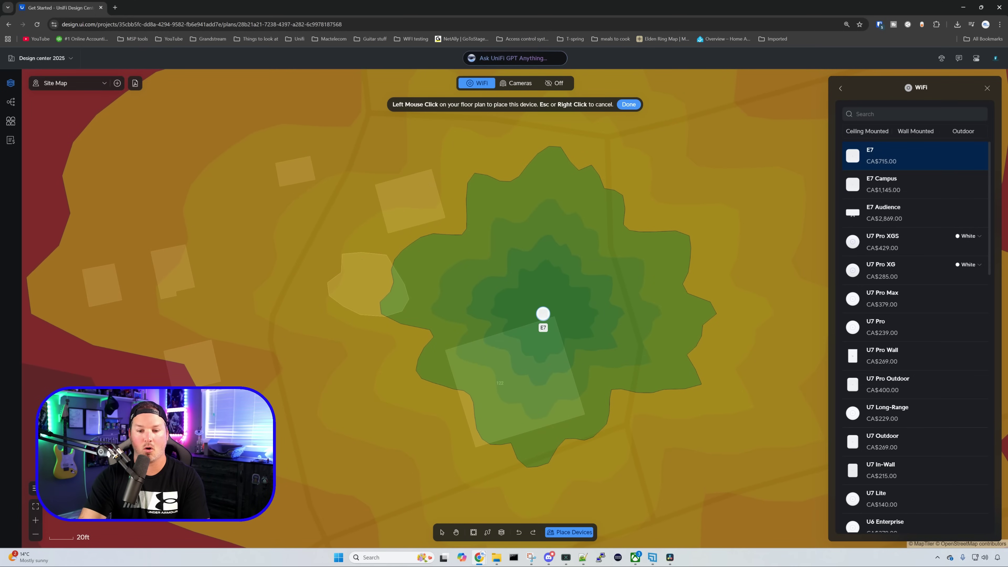